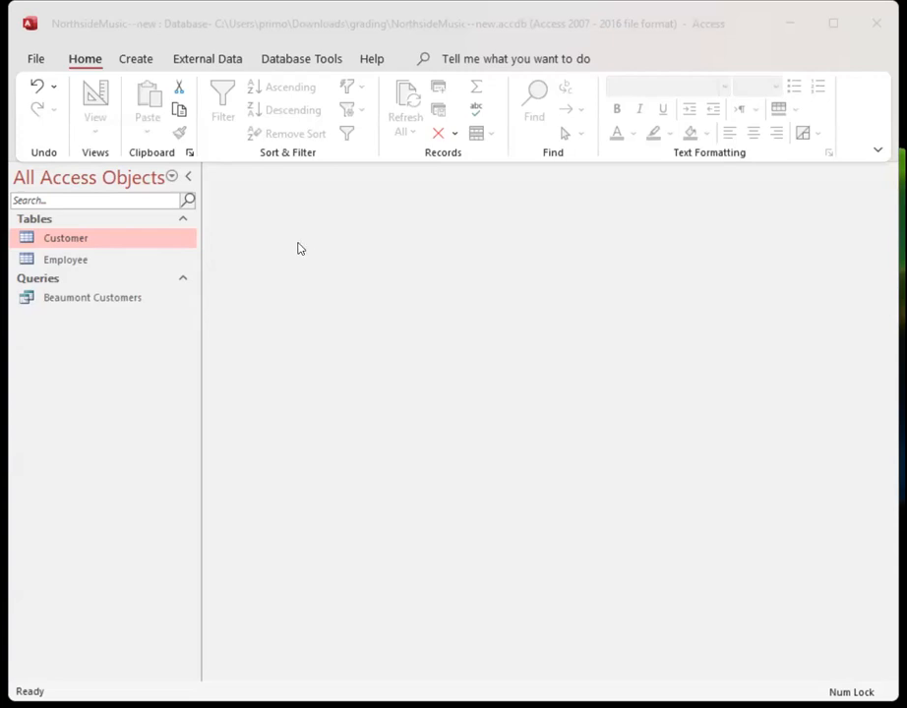
- Start the Form Wizard for a new form based on the Customer table
click(83, 245)
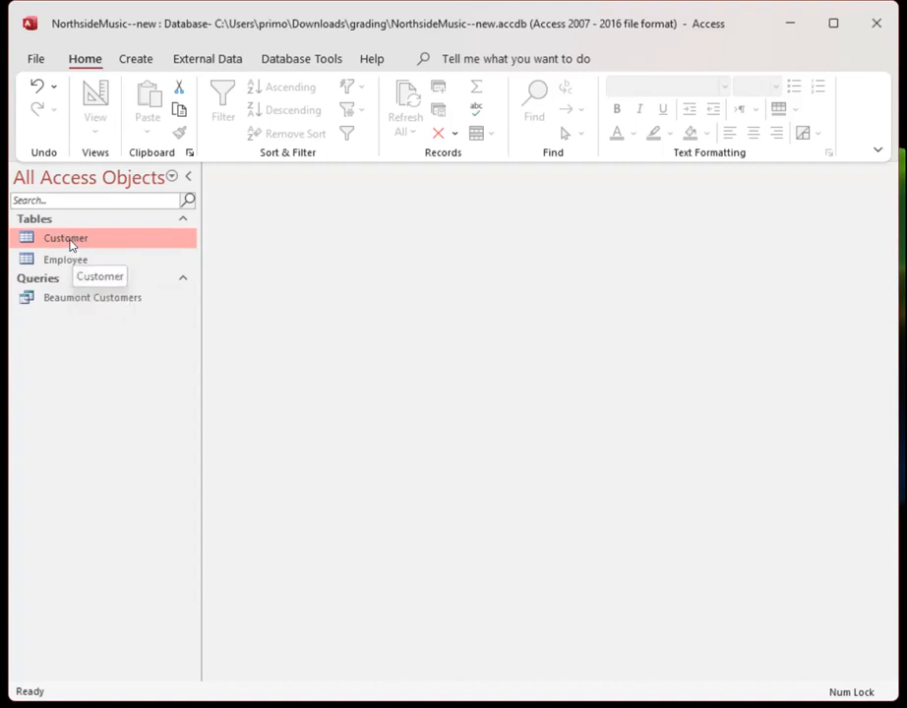
click(135, 59)
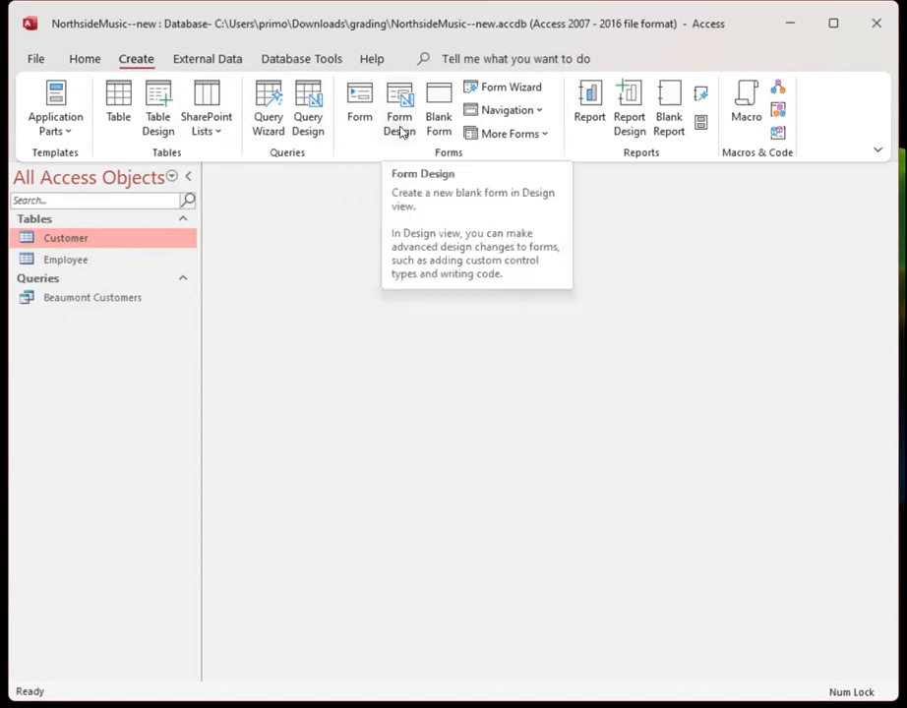
click(502, 89)
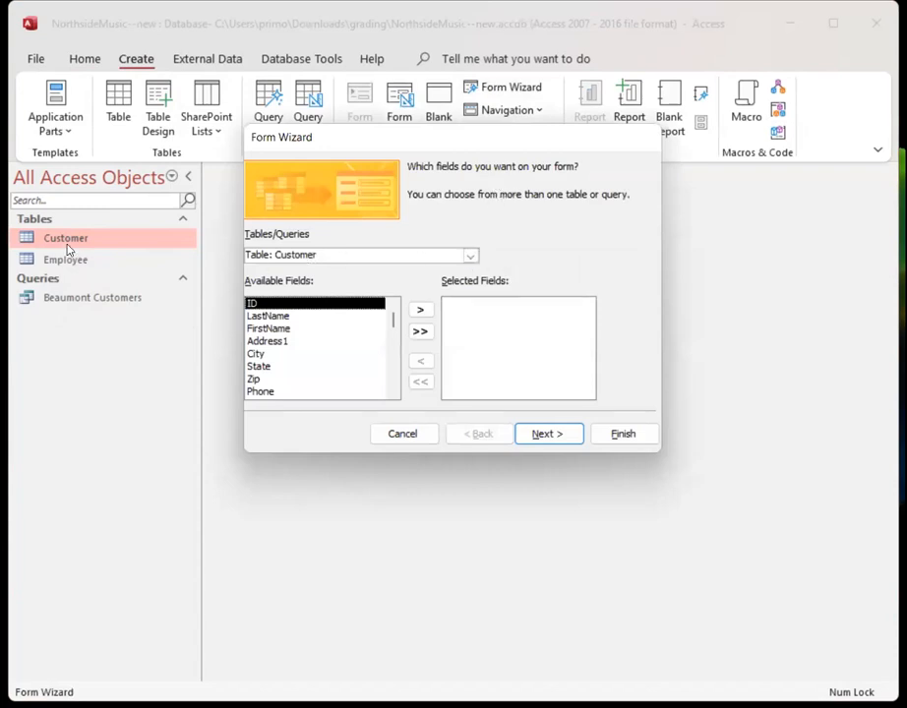
click(470, 255)
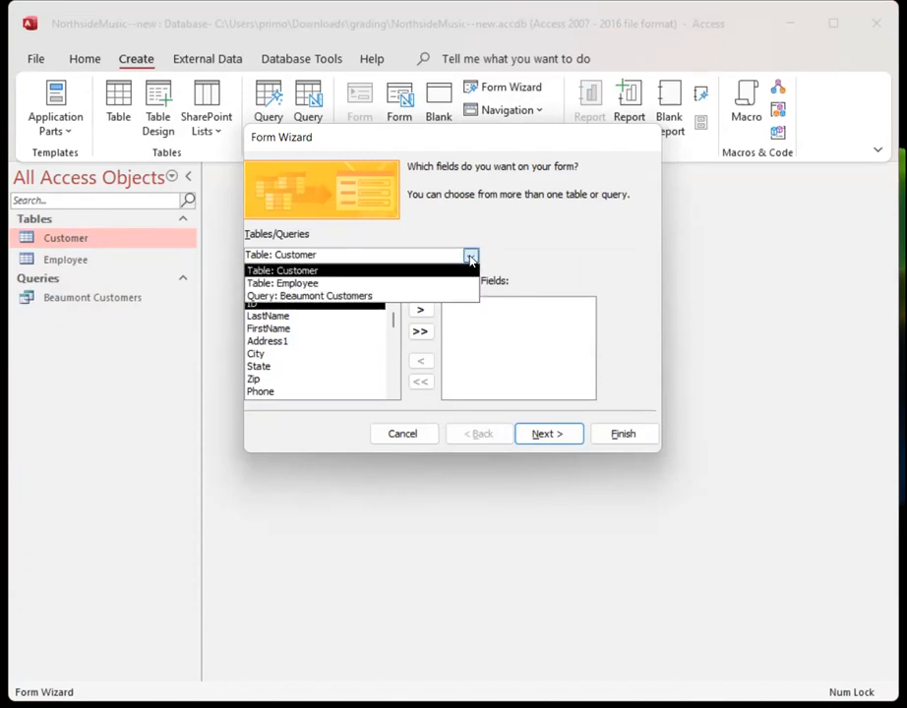
click(471, 255)
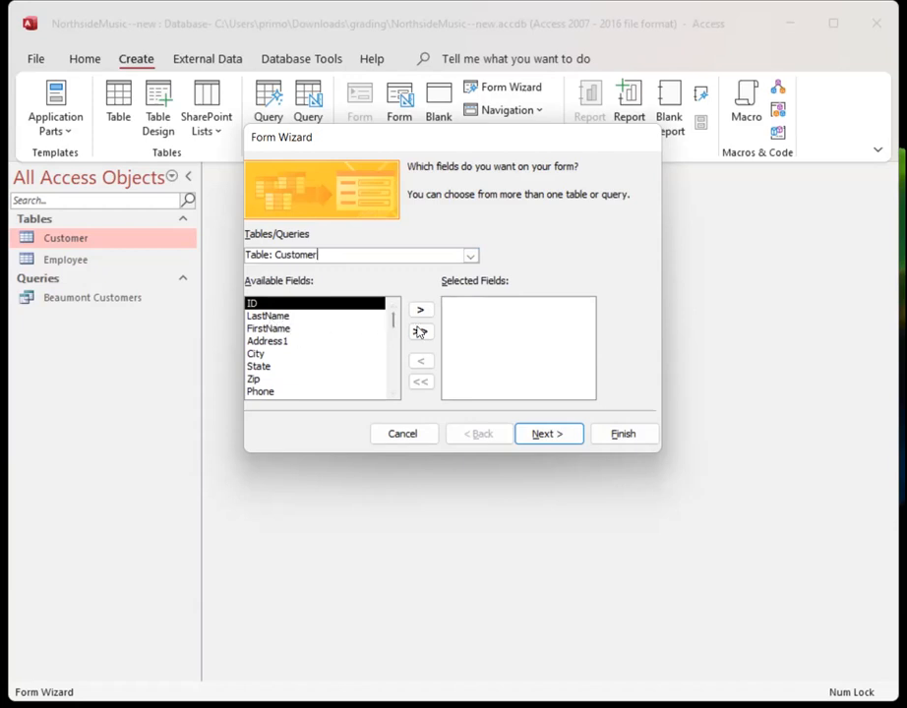
- Include the FirstName, LastName and Balance fields on the form, in that order, and proceed to the layout choice
click(279, 327)
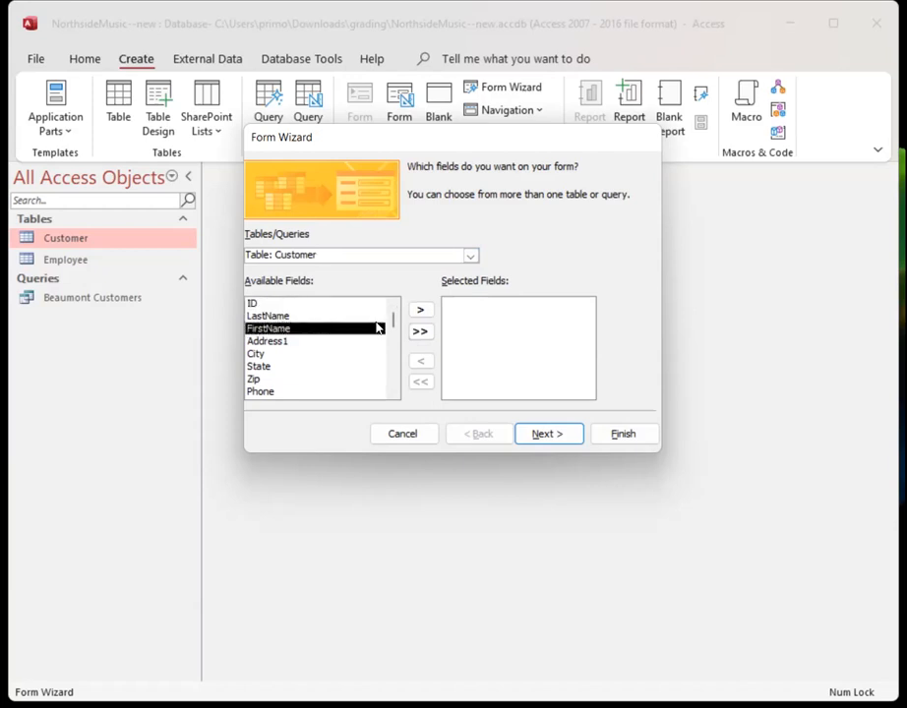
click(417, 312)
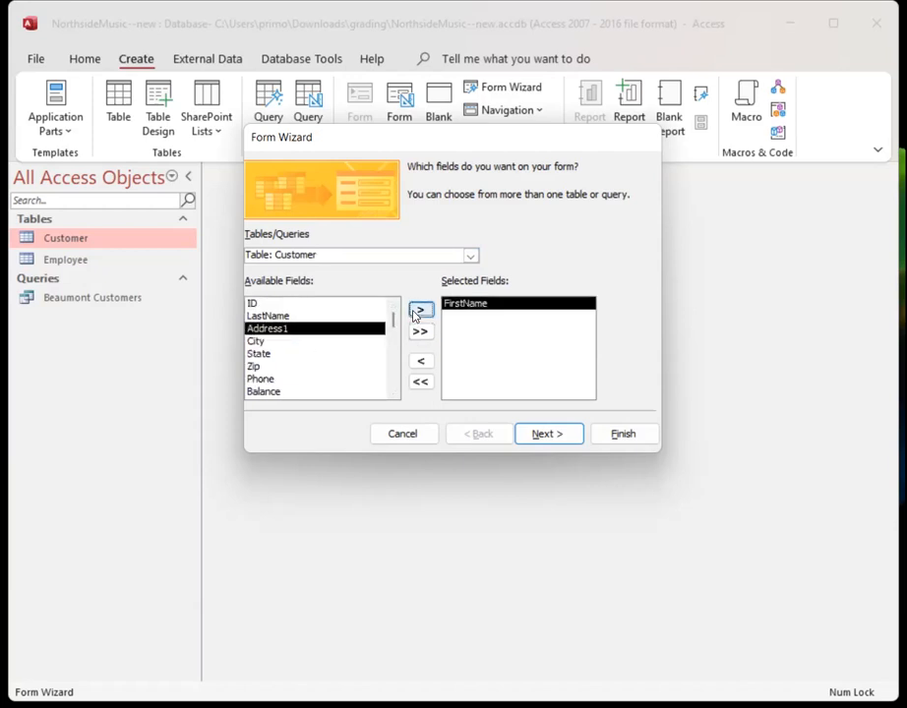
click(282, 317)
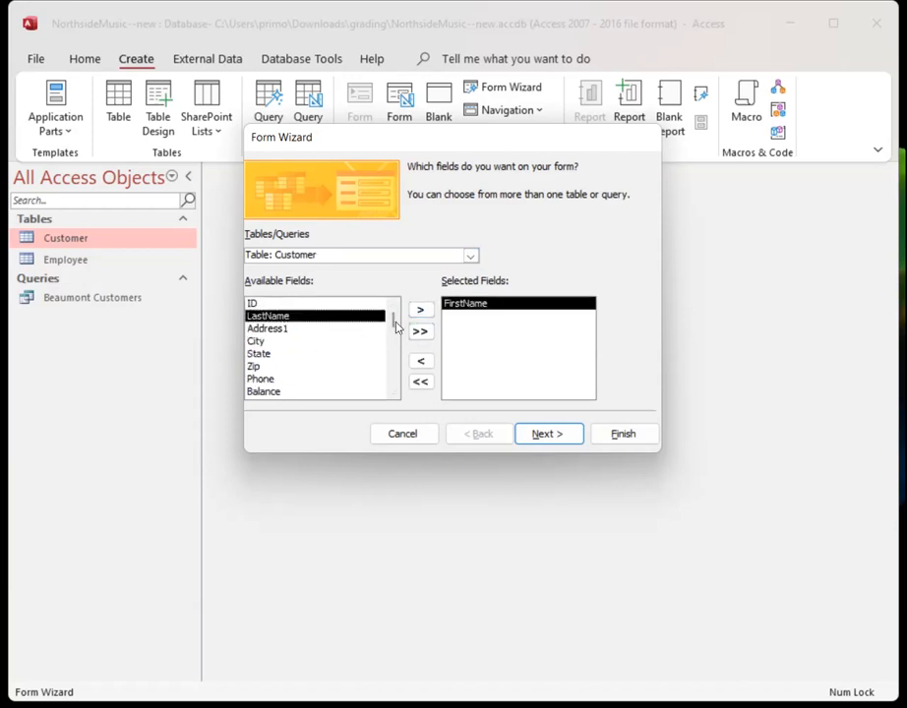
click(420, 310)
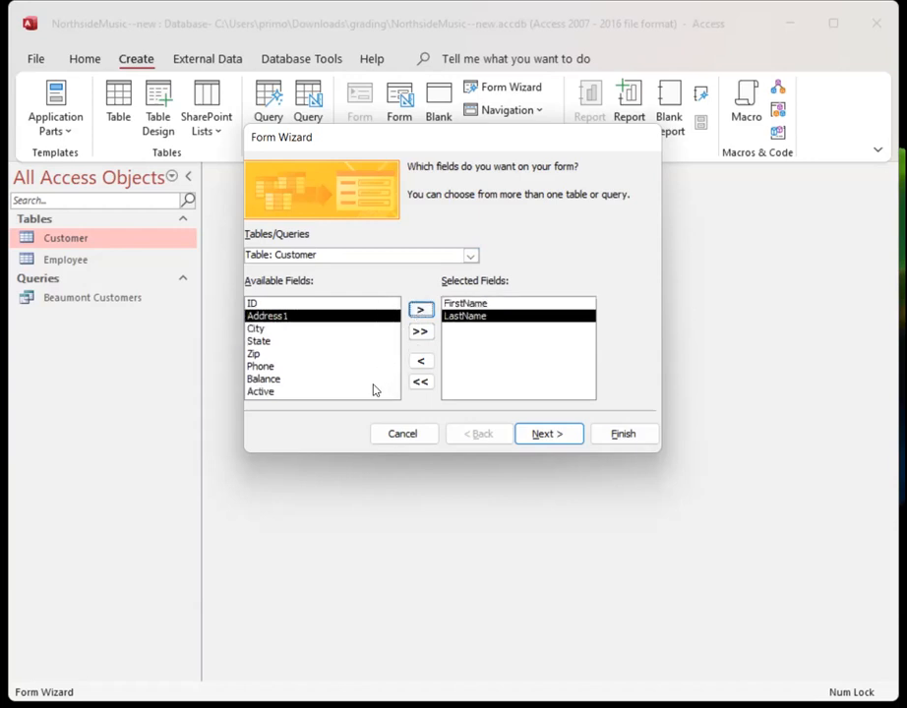
click(276, 381)
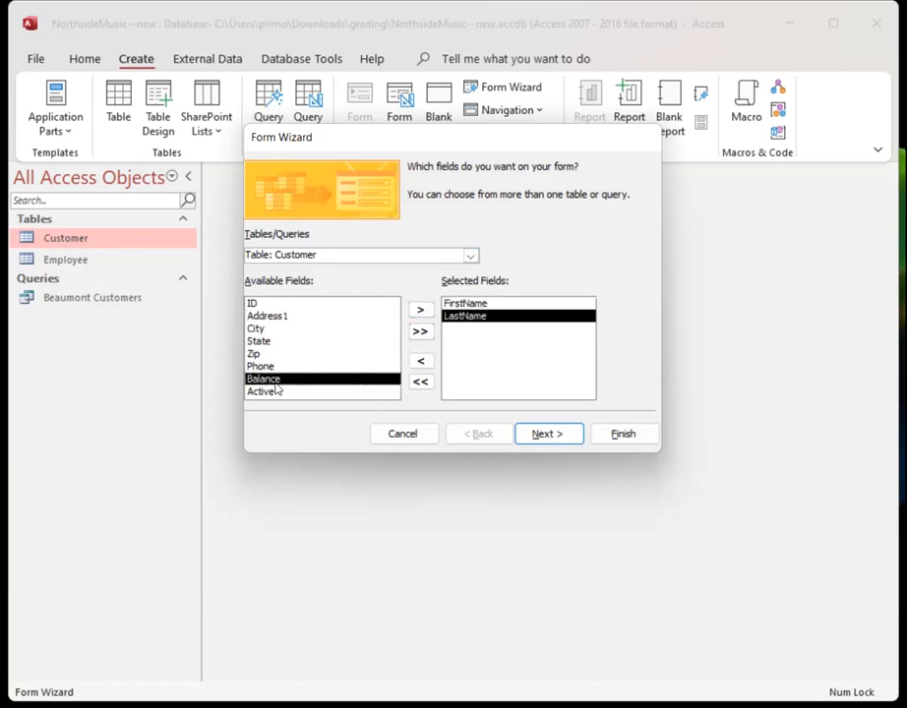
click(420, 310)
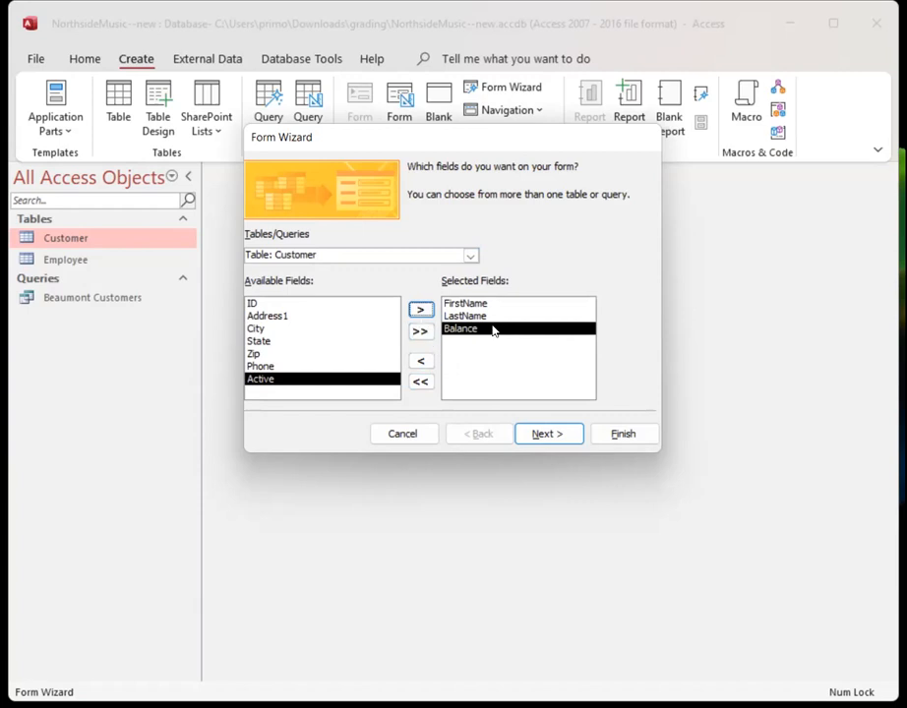
click(544, 437)
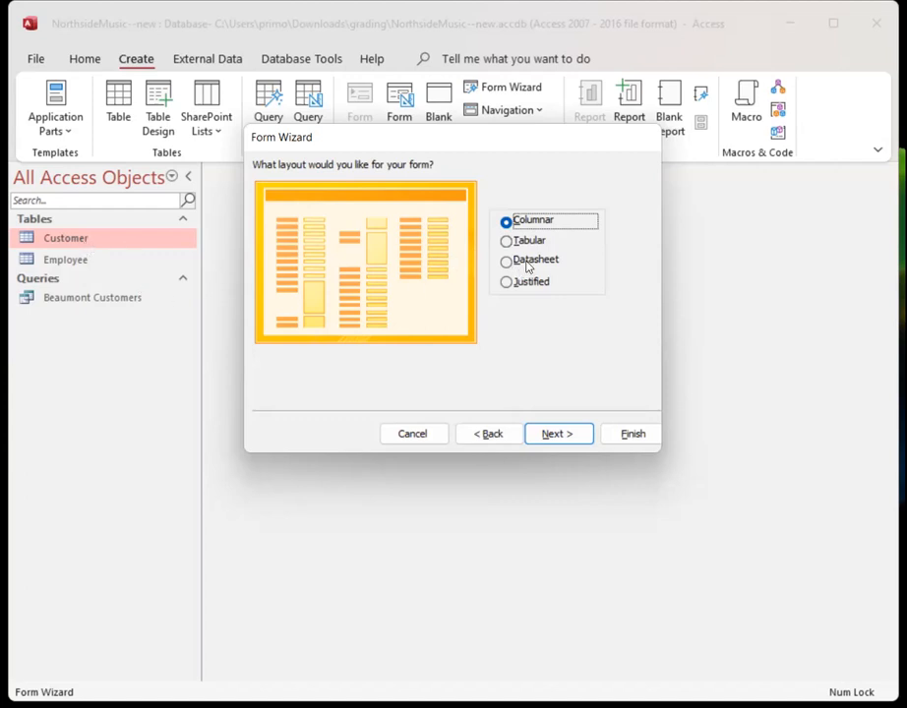
- Create the form with the Columnar layout and the title "Review Customer Data HR Department", opening it to view information
click(557, 434)
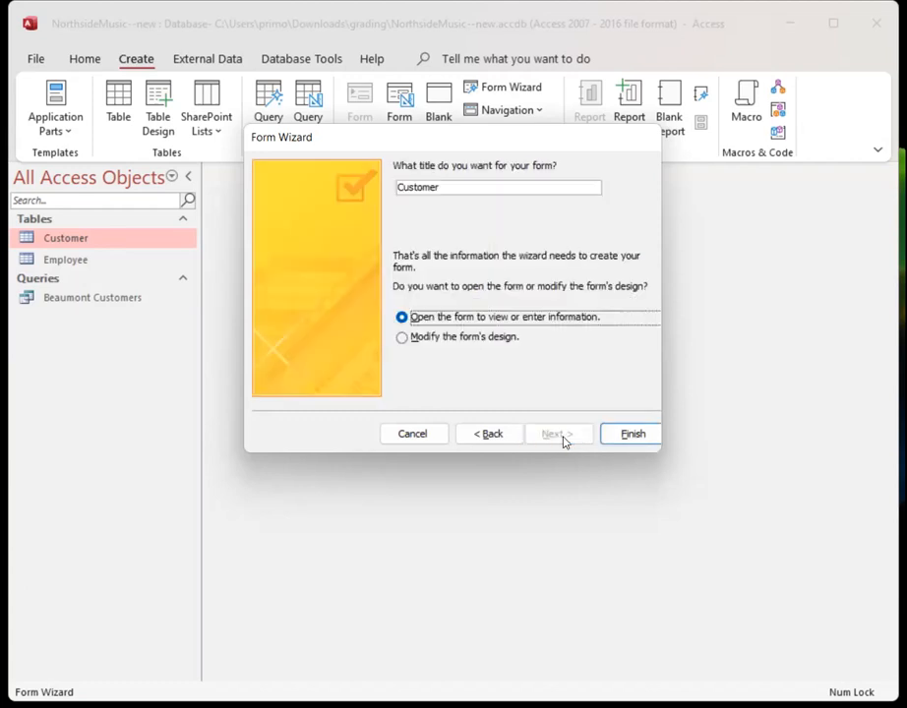
click(457, 187)
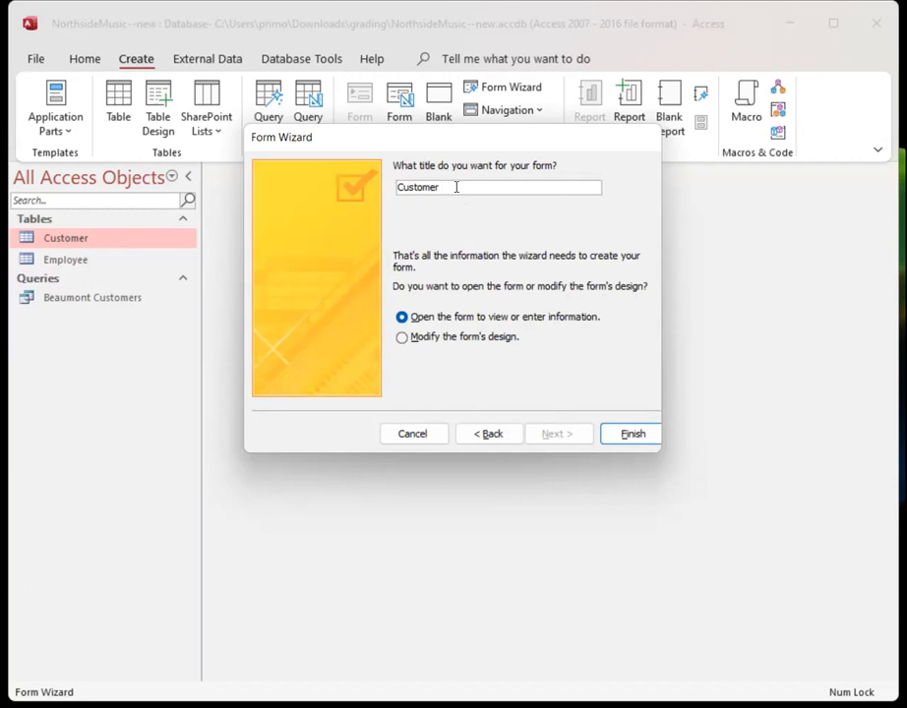
text(-- review Da)
key(BackSpace)
key(BackSpace)
key(BackSpace)
key(BackSpace)
key(BackSpace)
key(BackSpace)
key(BackSpace)
key(BackSpace)
key(BackSpace)
key(BackSpace)
key(BackSpace)
key(BackSpace)
key(BackSpace)
key(BackSpace)
key(BackSpace)
key(BackSpace)
key(BackSpace)
key(BackSpace)
key(BackSpace)
key(BackSpace)
key(BackSpace)
text(Review Customer Data HR)
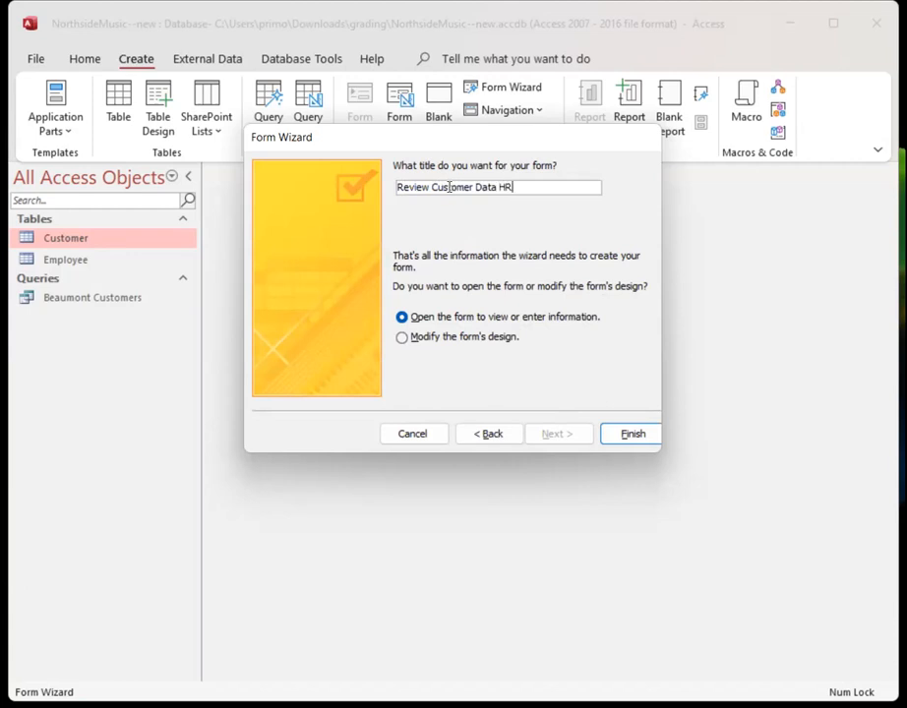
text( Department)
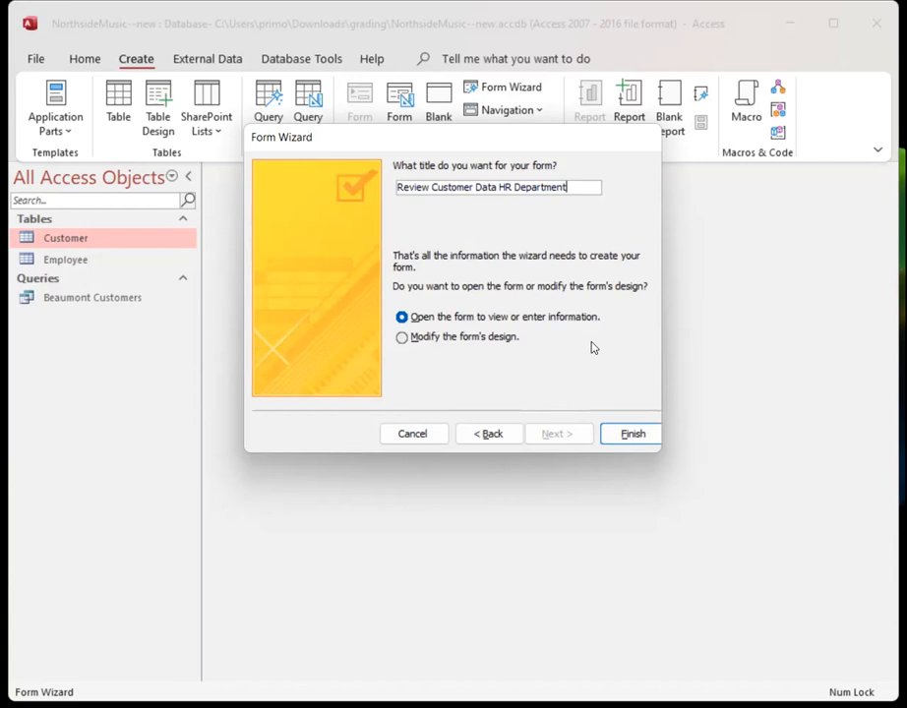
click(626, 436)
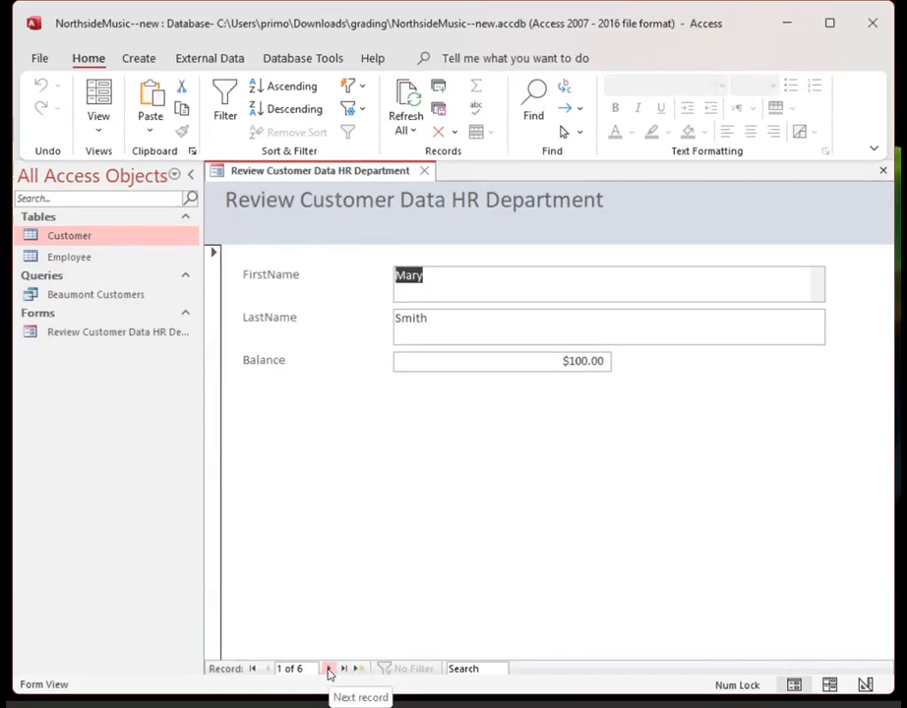
- Browse forward and backward through the customer records in the form and check their first name, last name and balance fields
click(331, 669)
click(331, 669)
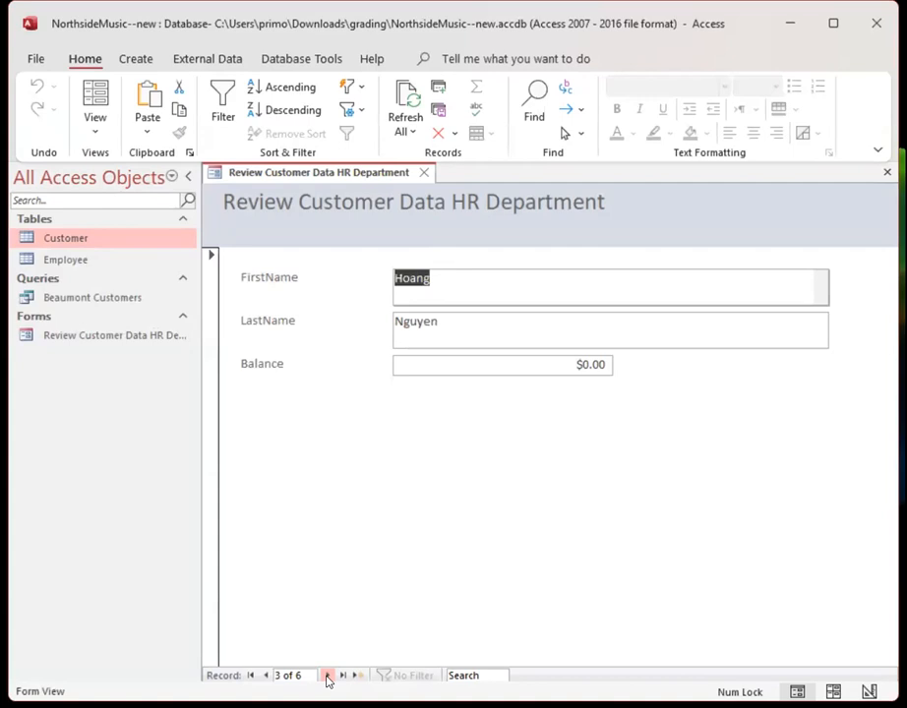
click(328, 676)
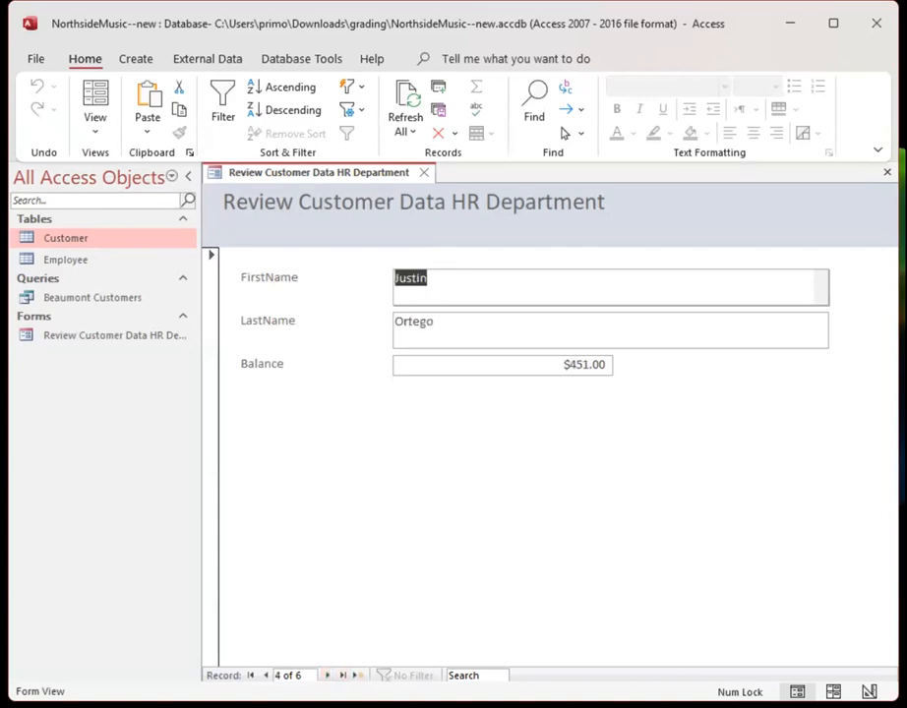
click(343, 676)
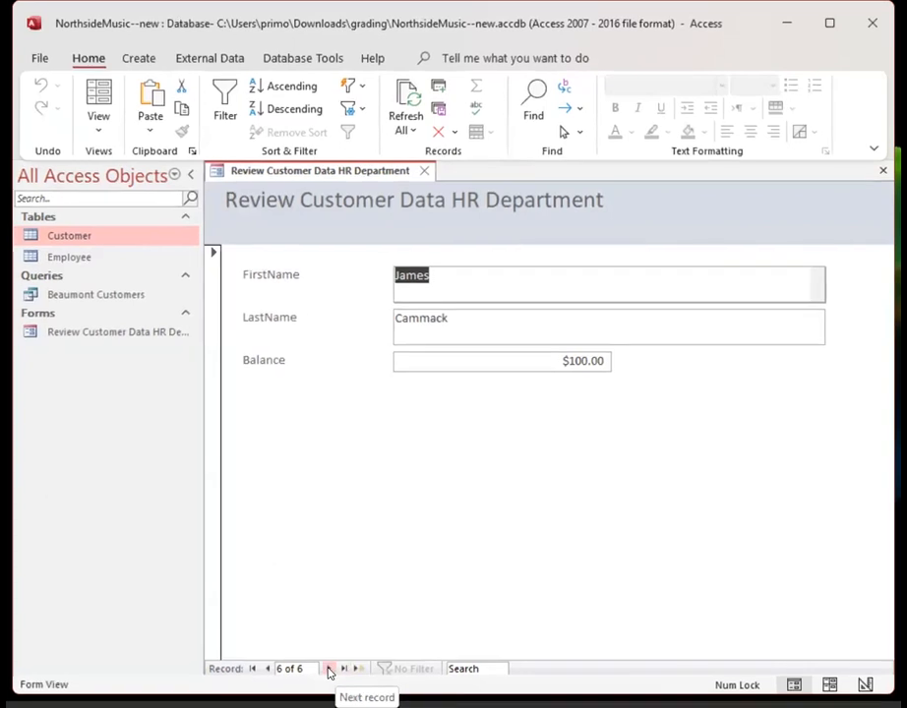
click(265, 675)
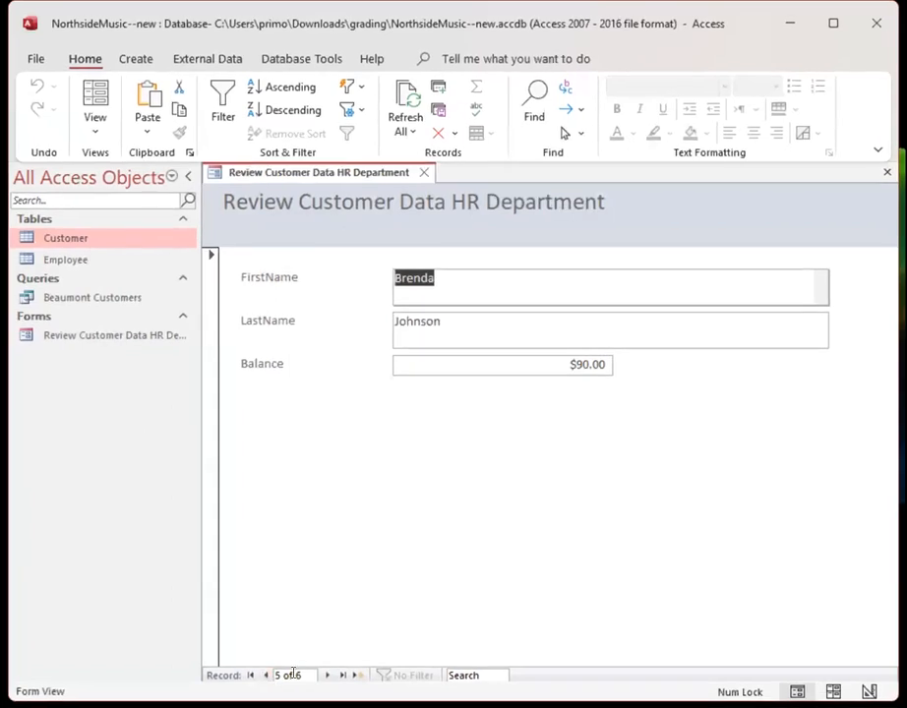
click(267, 671)
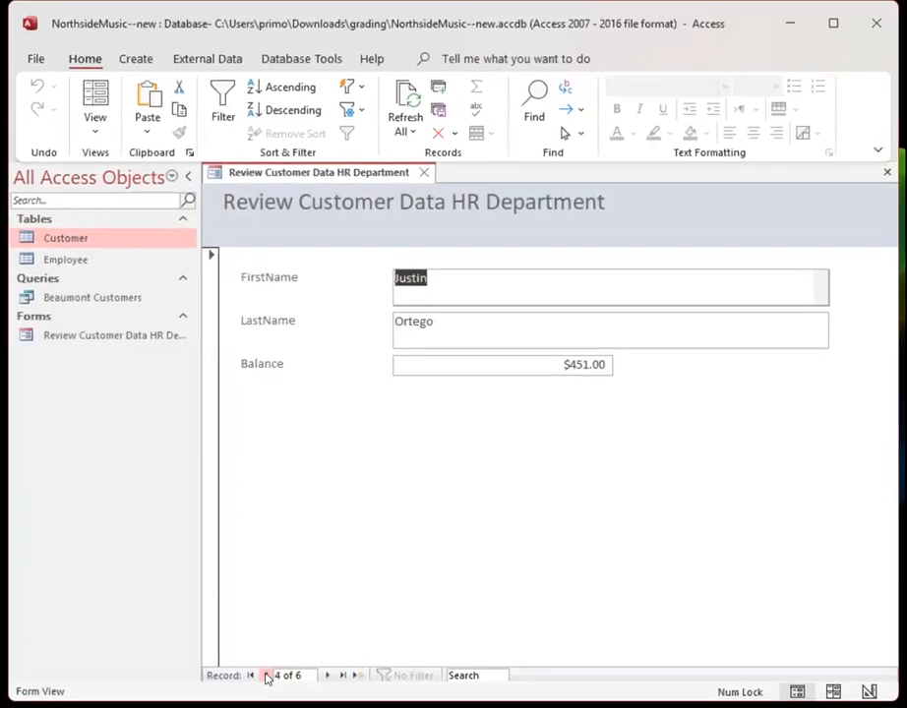
click(445, 325)
click(450, 269)
click(571, 364)
click(527, 322)
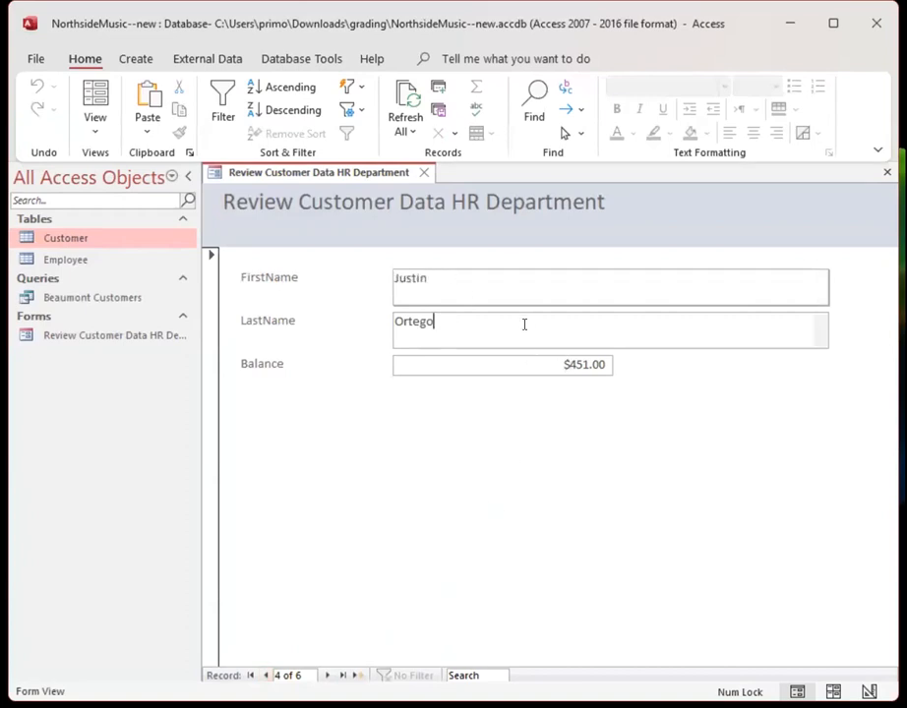
- Search the form's records for part of a customer's last name and for 100, and close the form
click(472, 676)
text(camm)
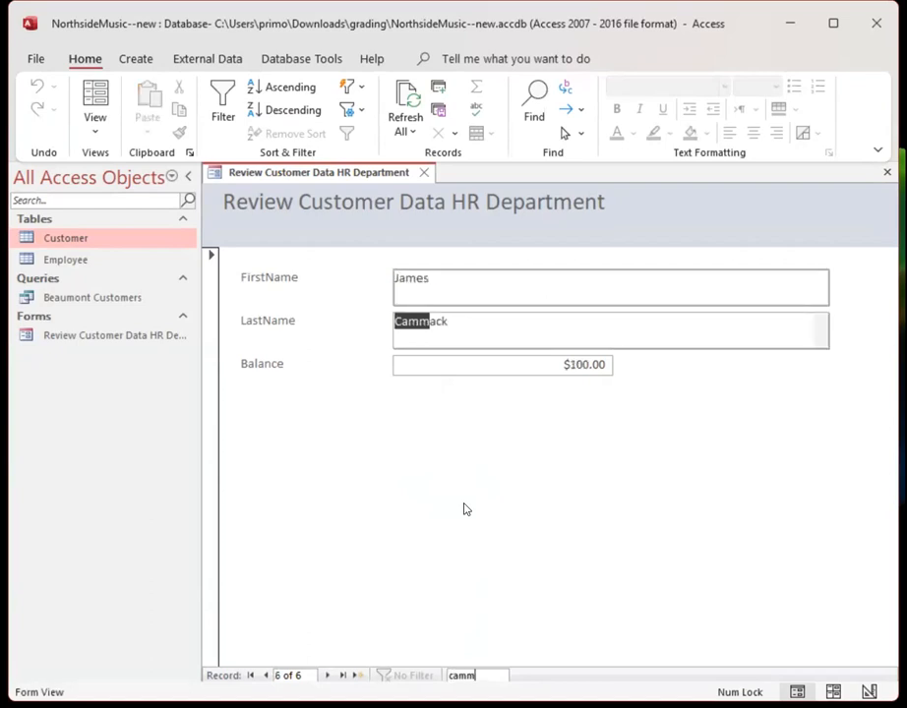
key(BackSpace)
key(BackSpace)
key(BackSpace)
key(BackSpace)
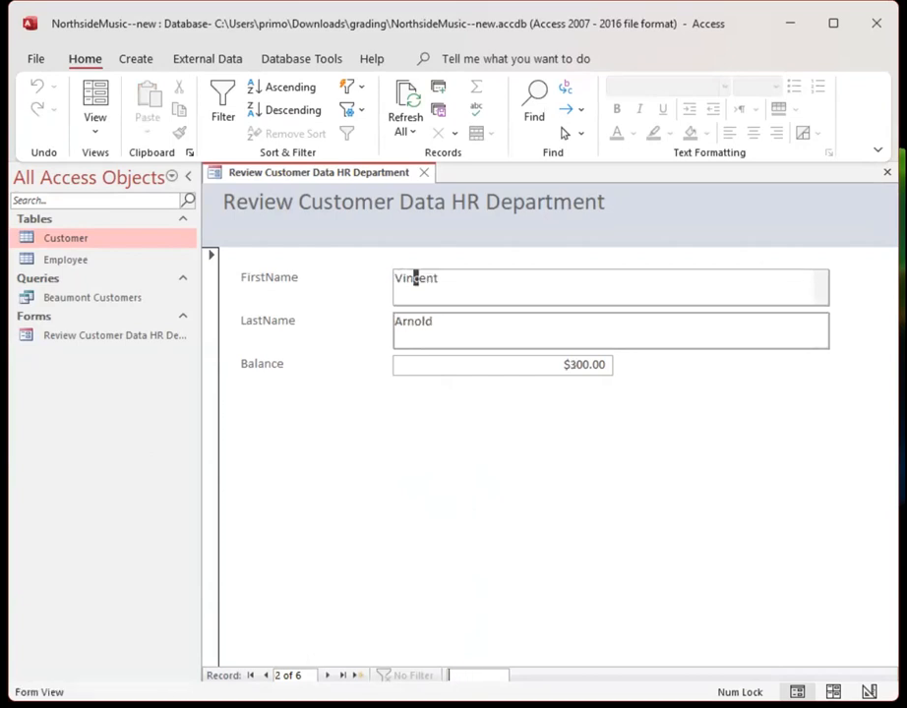
text(100)
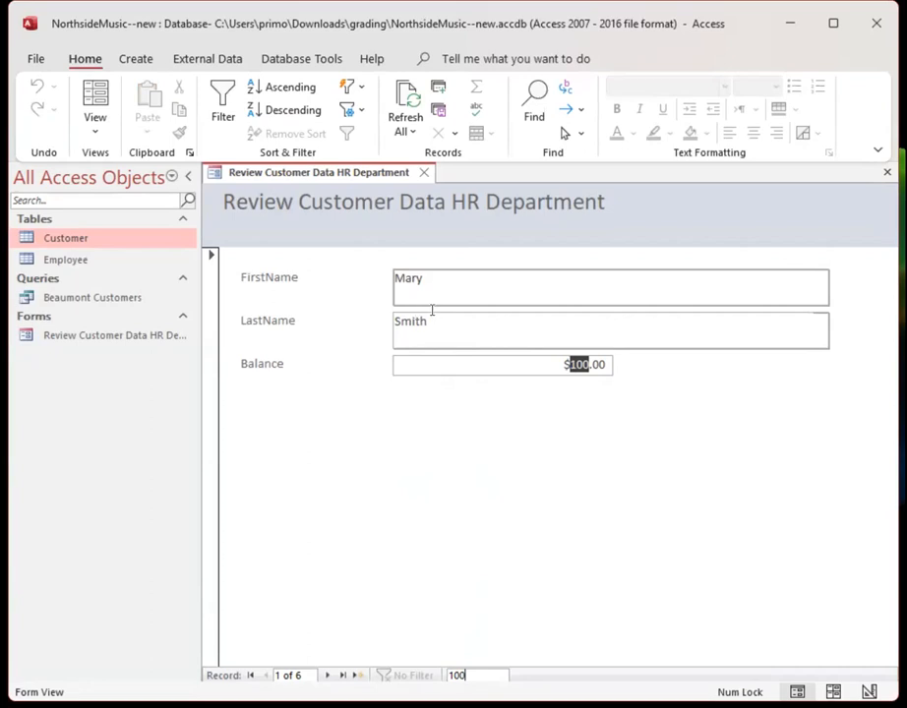
click(422, 174)
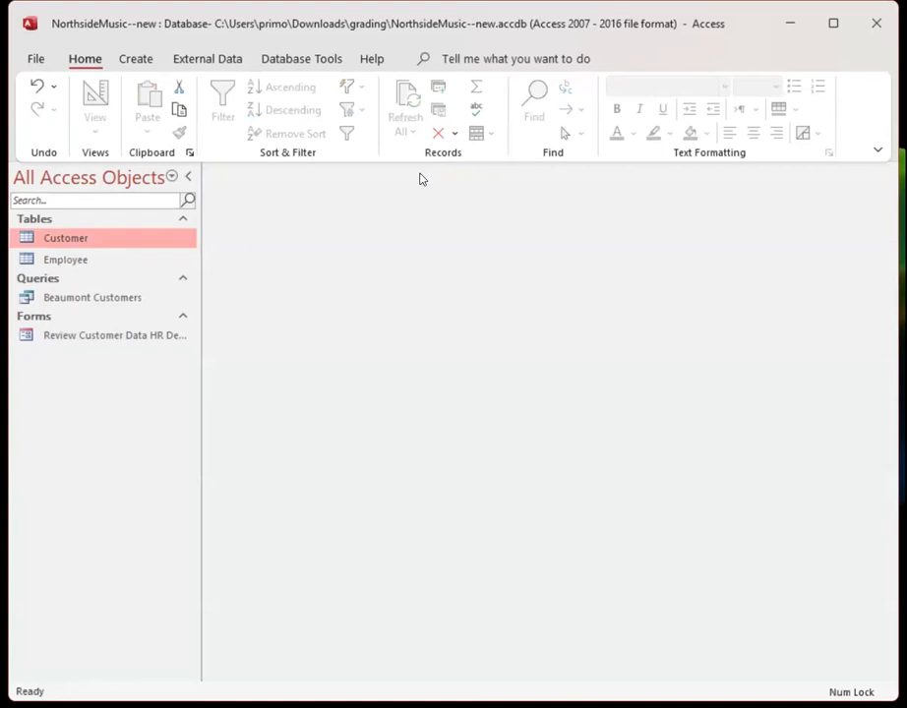